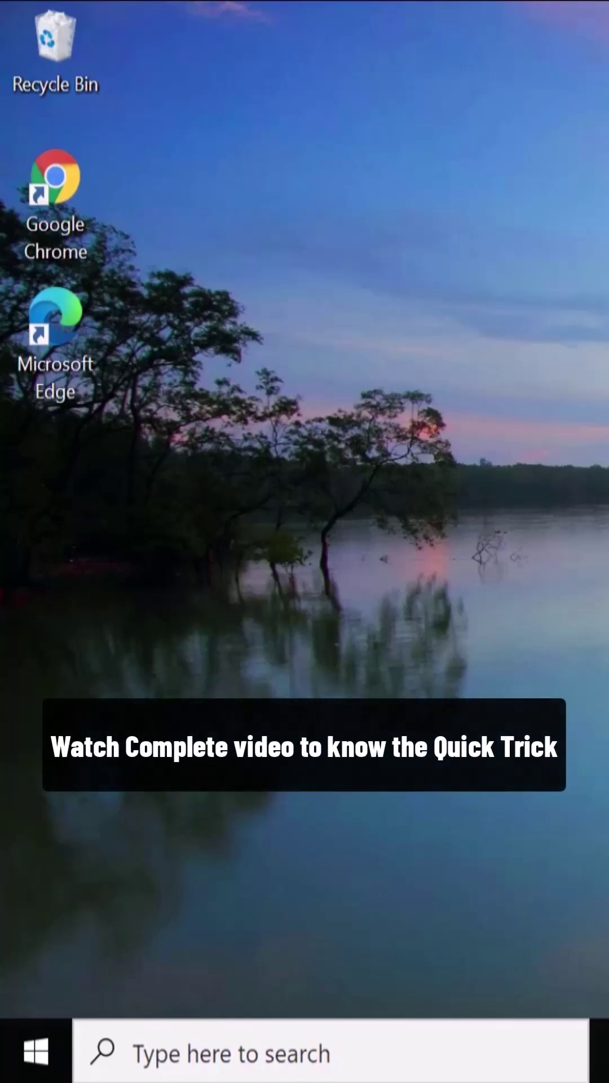
Launch Chrome from its desktop shortcut and search Google for 'download vlc media player'
left_click(59, 237)
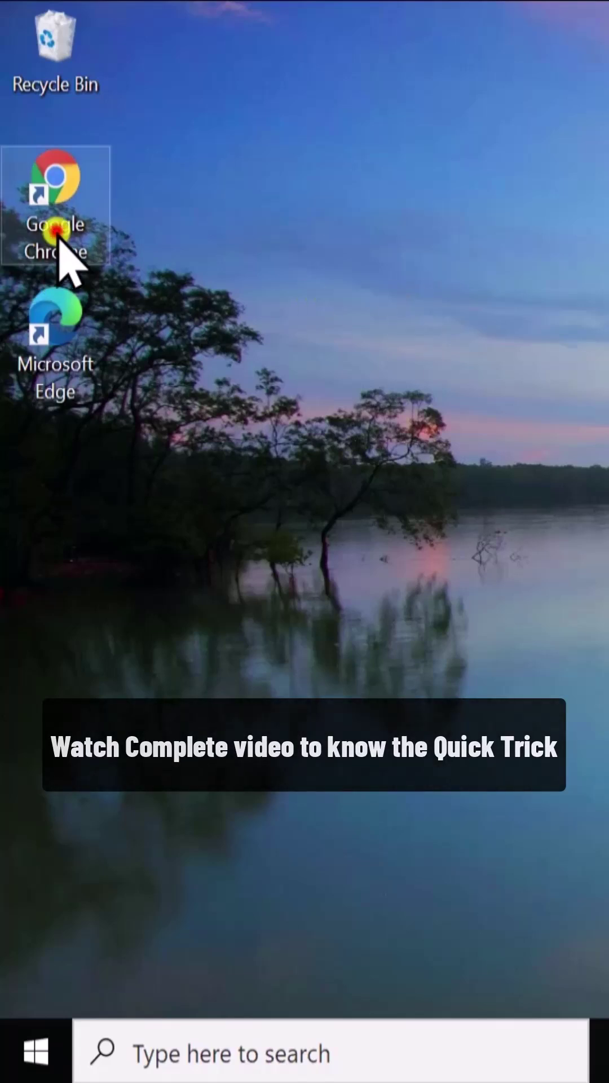
left_click(76, 377)
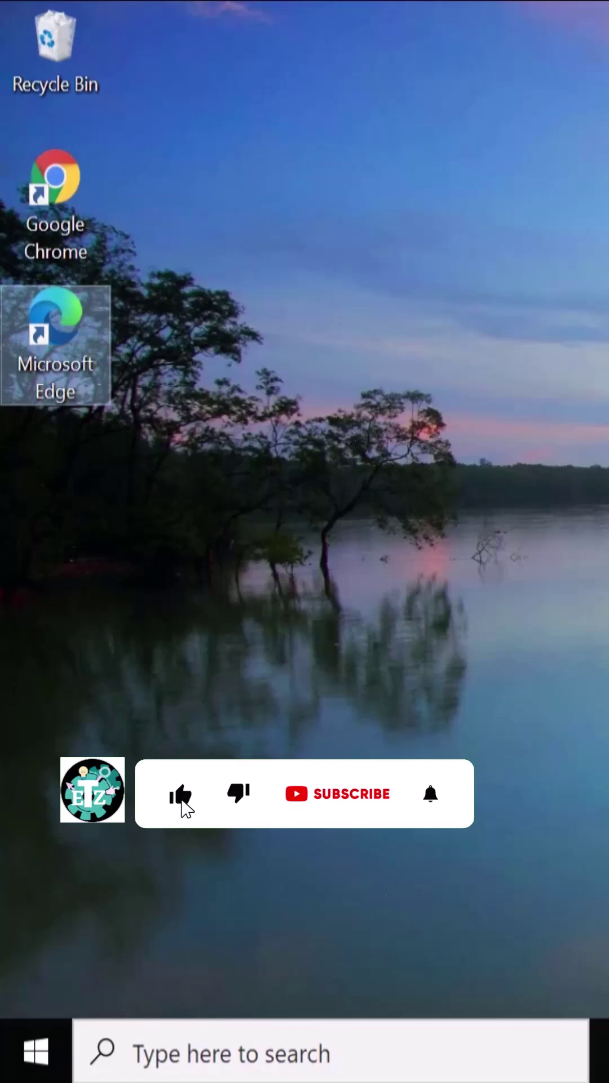
left_click(72, 213)
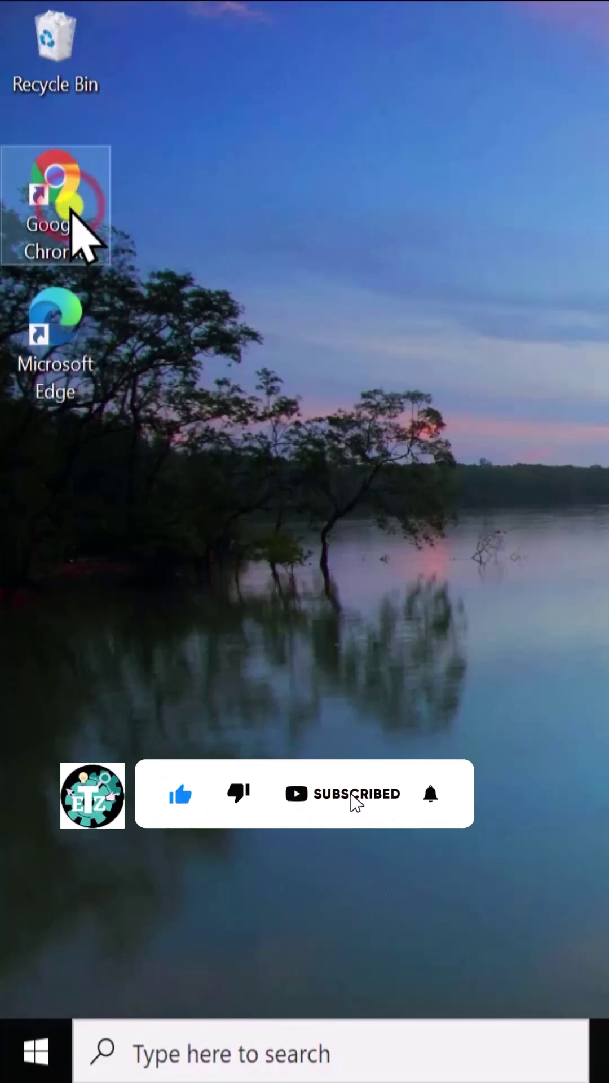
right_click(71, 214)
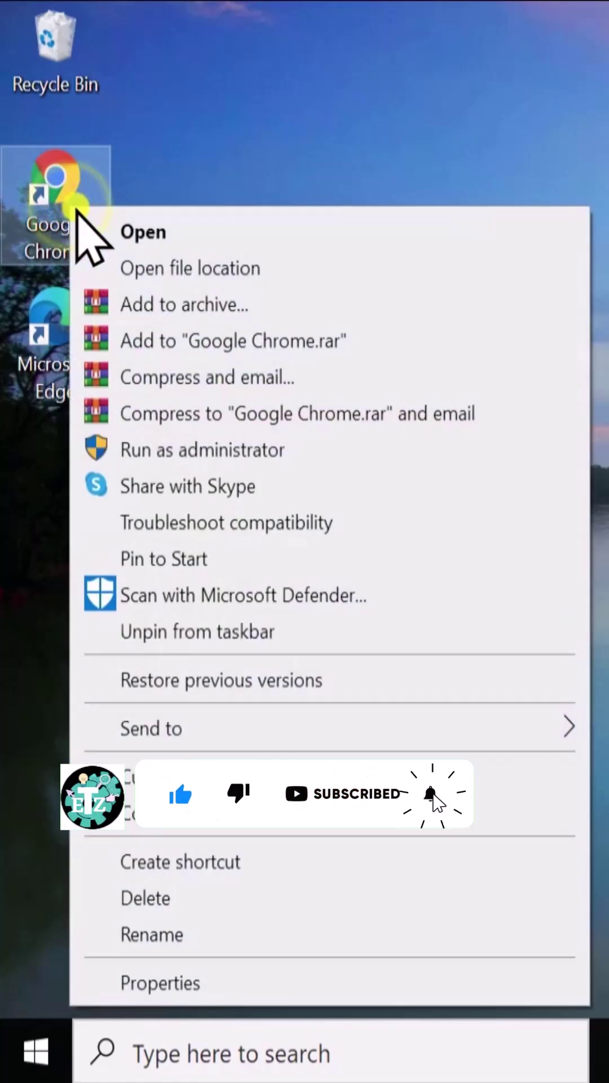
left_click(319, 233)
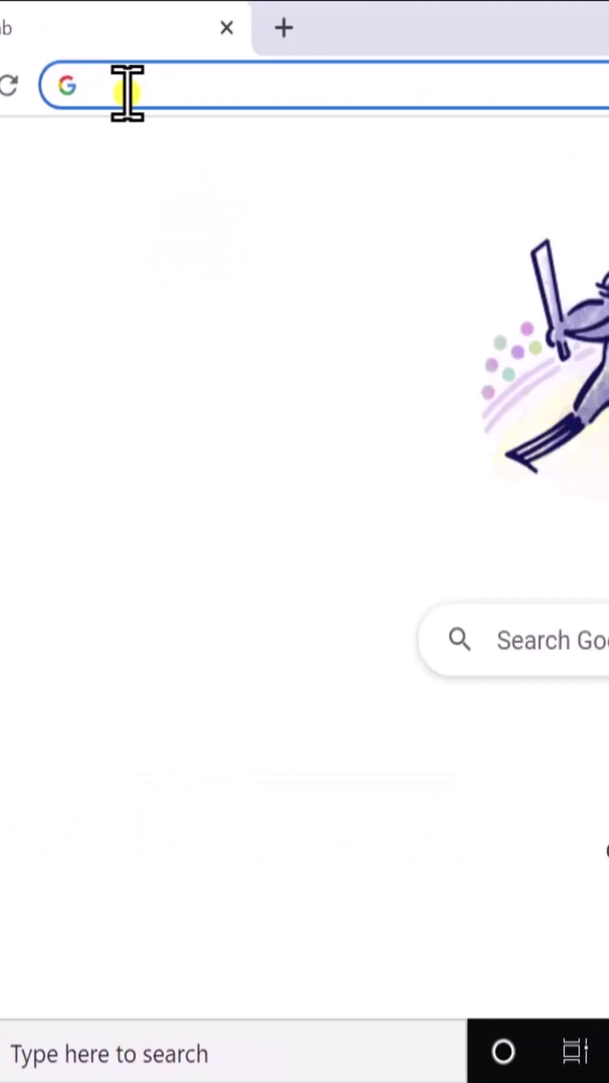
left_click(248, 84)
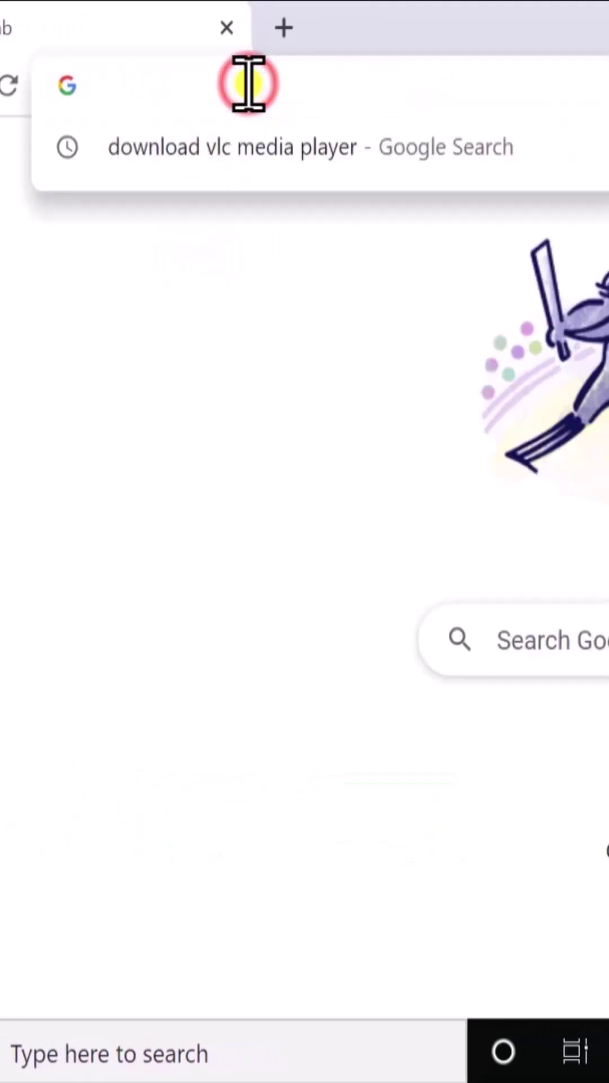
left_click(381, 161)
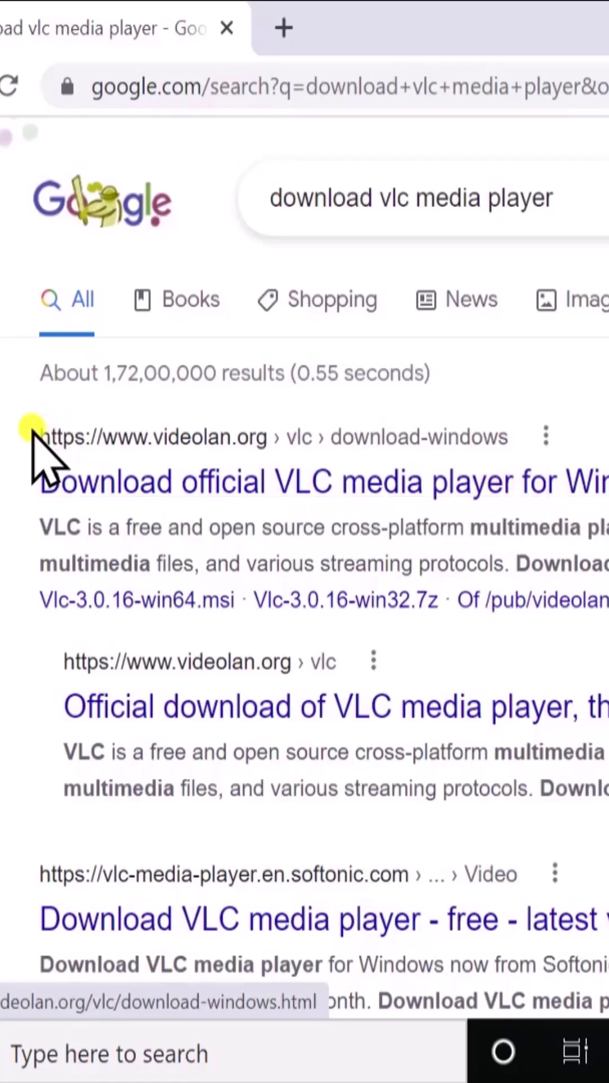
Open the first result, the official videolan.org 'VLC for Windows' download page
left_click_drag(21, 446, 264, 436)
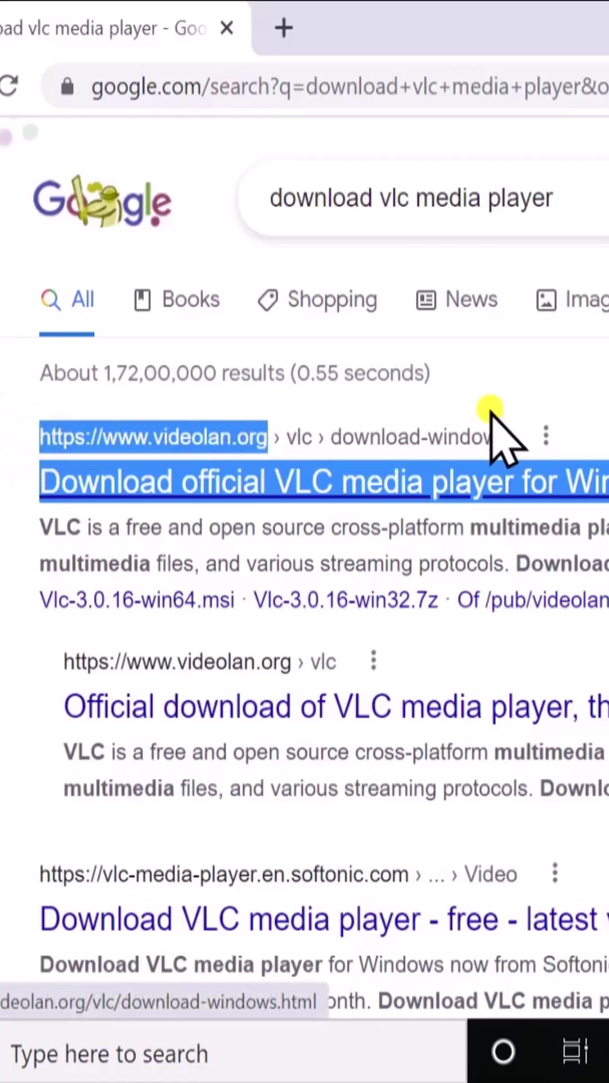
left_click(496, 434)
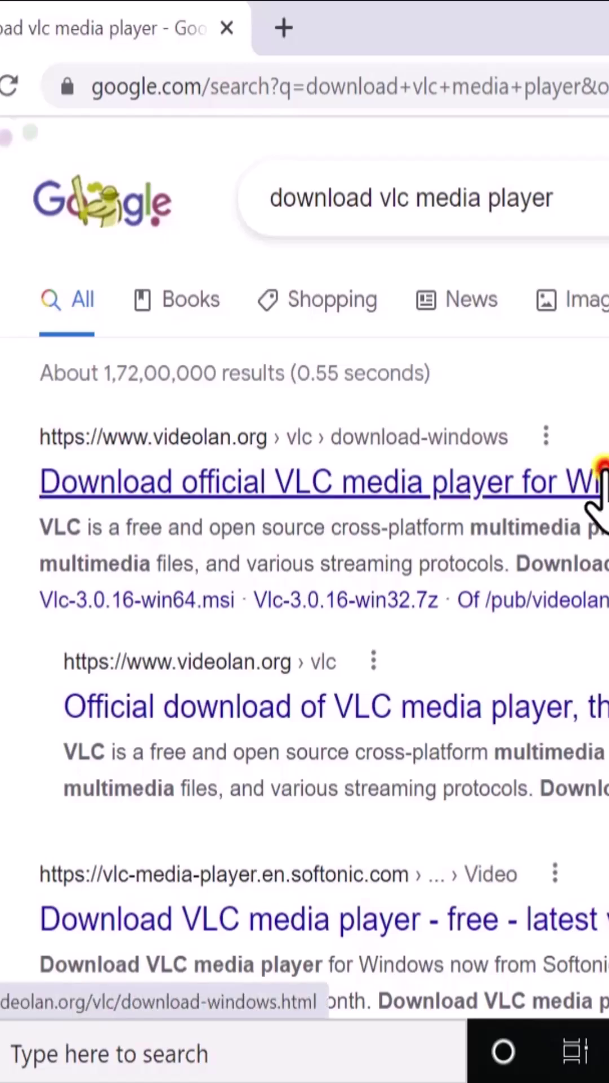
left_click(592, 484)
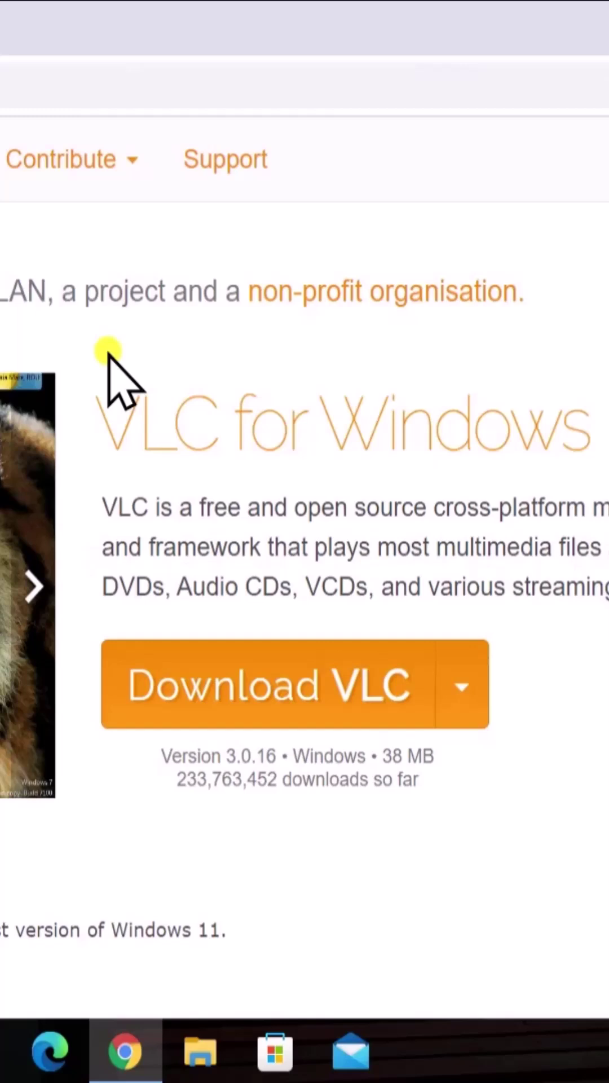
Start the VLC 3.0.16 download with the orange Download VLC button
left_click(253, 694)
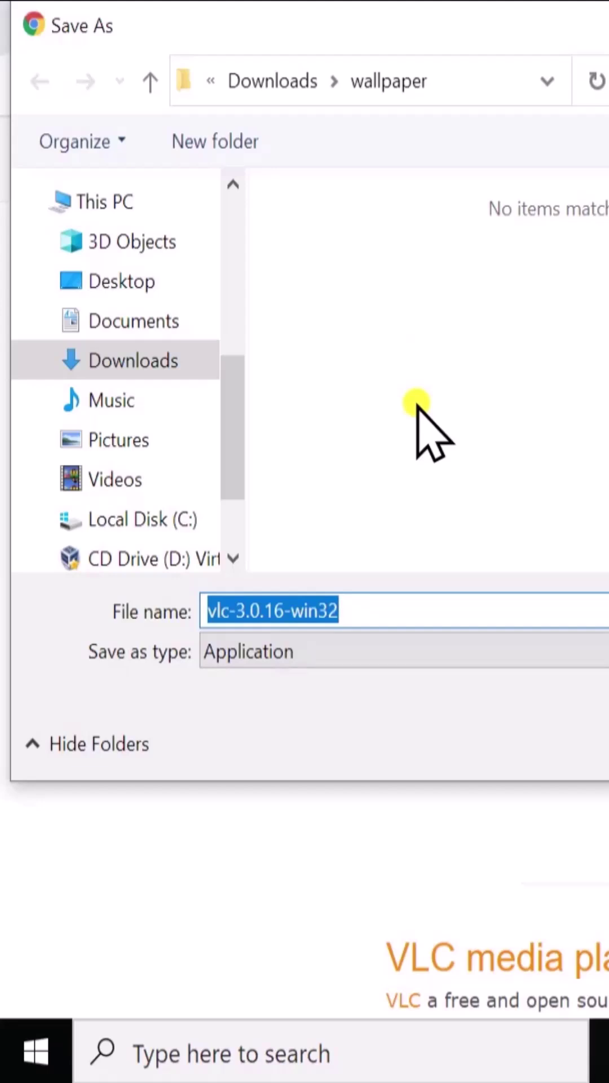
Choose Downloads as the location and save vlc-3.0.16-win32.exe there
left_click(113, 362)
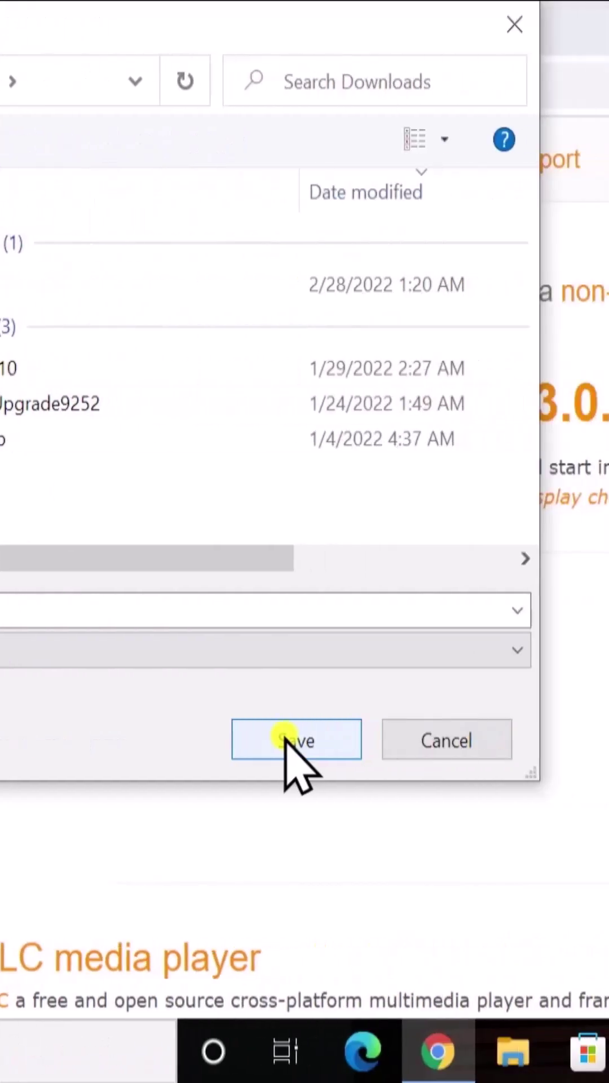
left_click(285, 737)
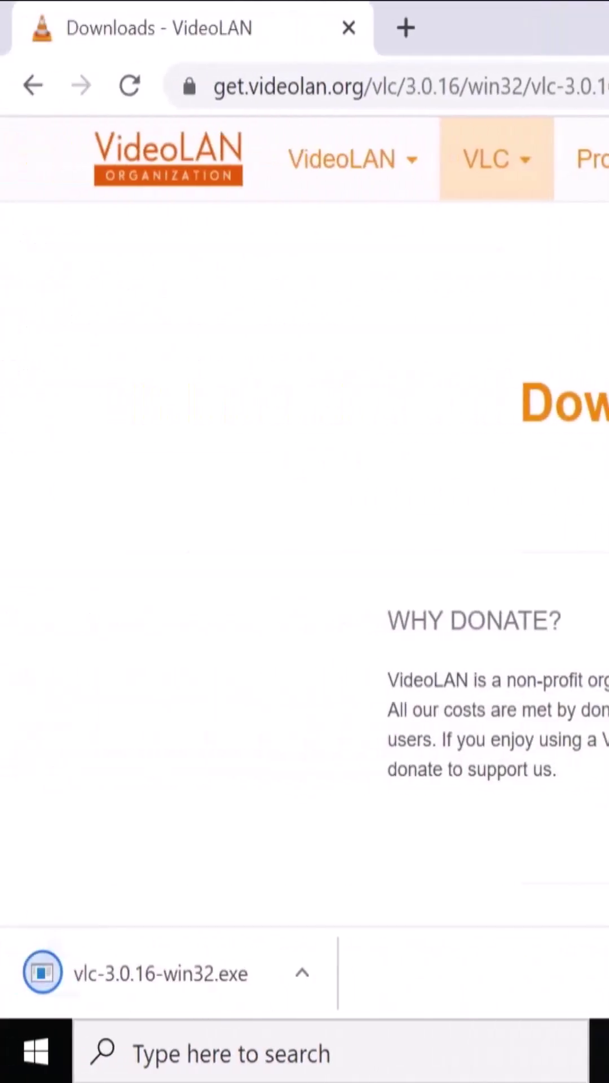
Run vlc-3.0.16-win32.exe from the downloads bar and approve the User Account Control prompt
left_click(321, 977)
left_click(508, 765)
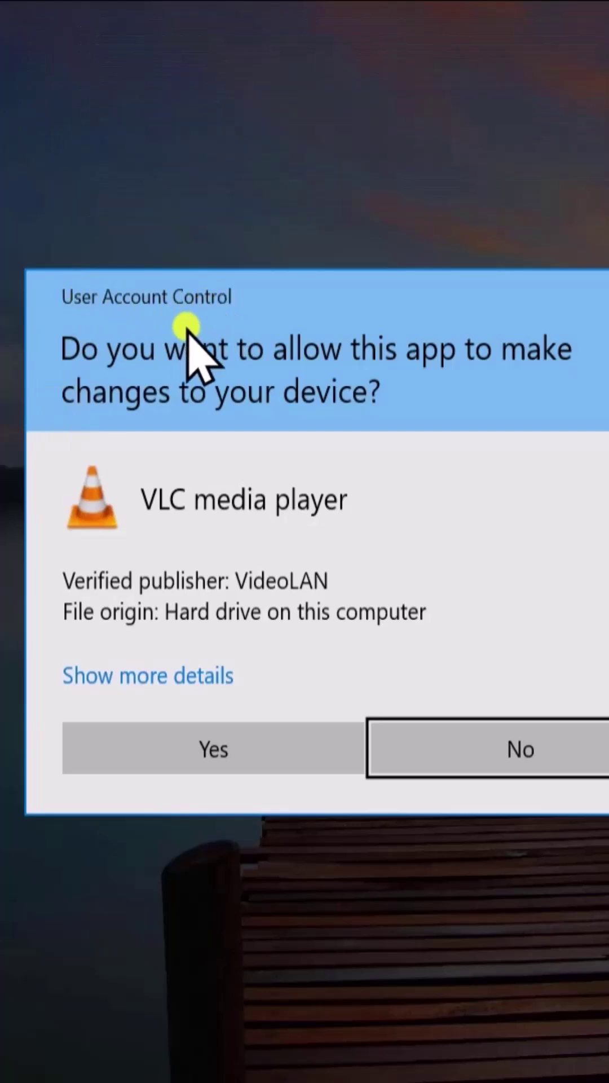
left_click(184, 750)
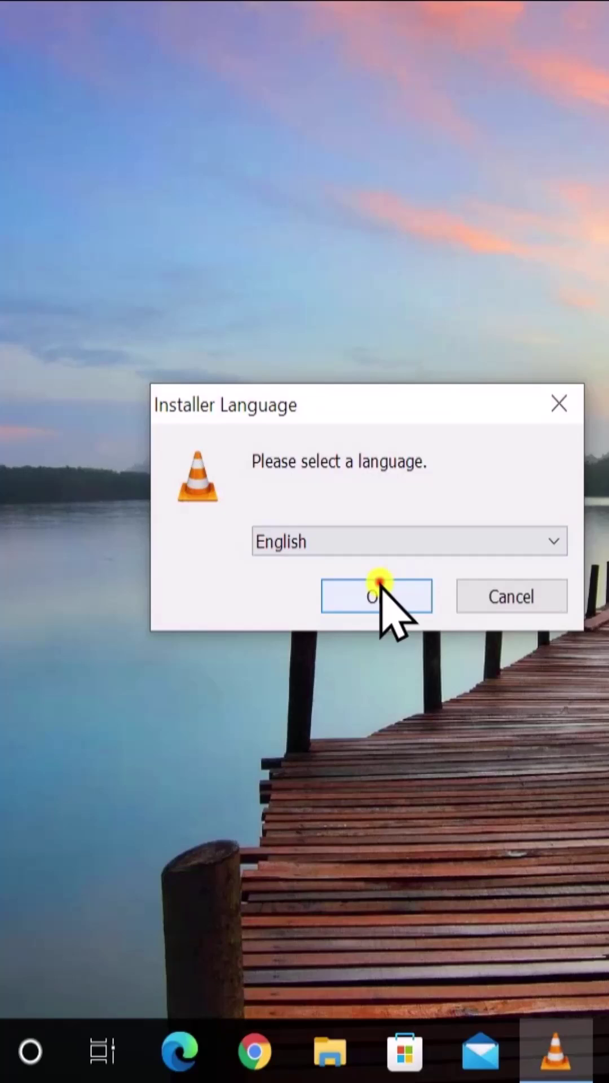
Confirm the installer language, then accept the licence and the default components
left_click(376, 593)
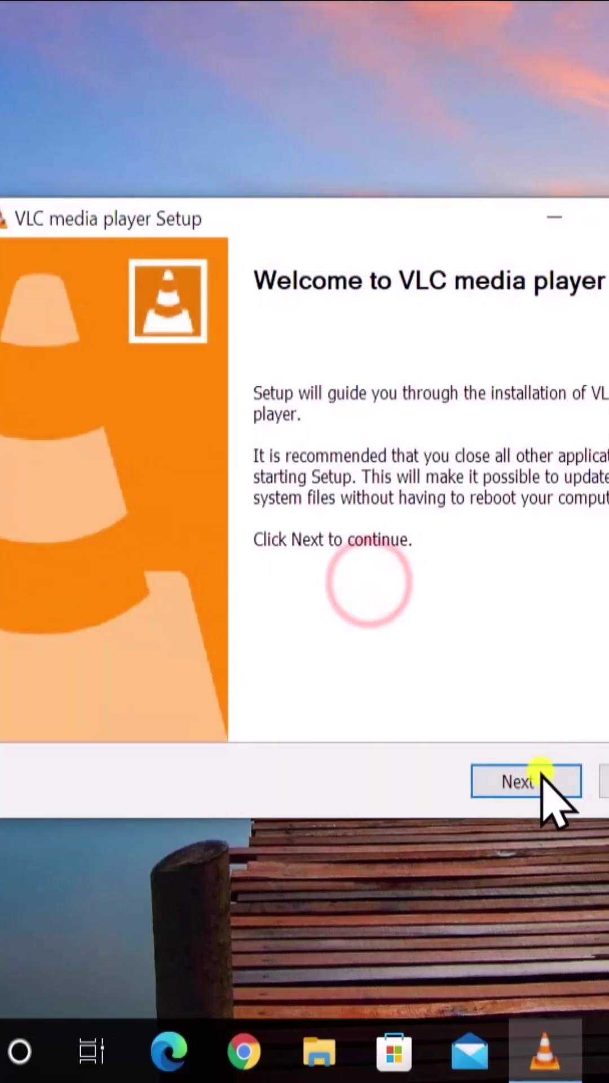
left_click(541, 777)
left_click(524, 785)
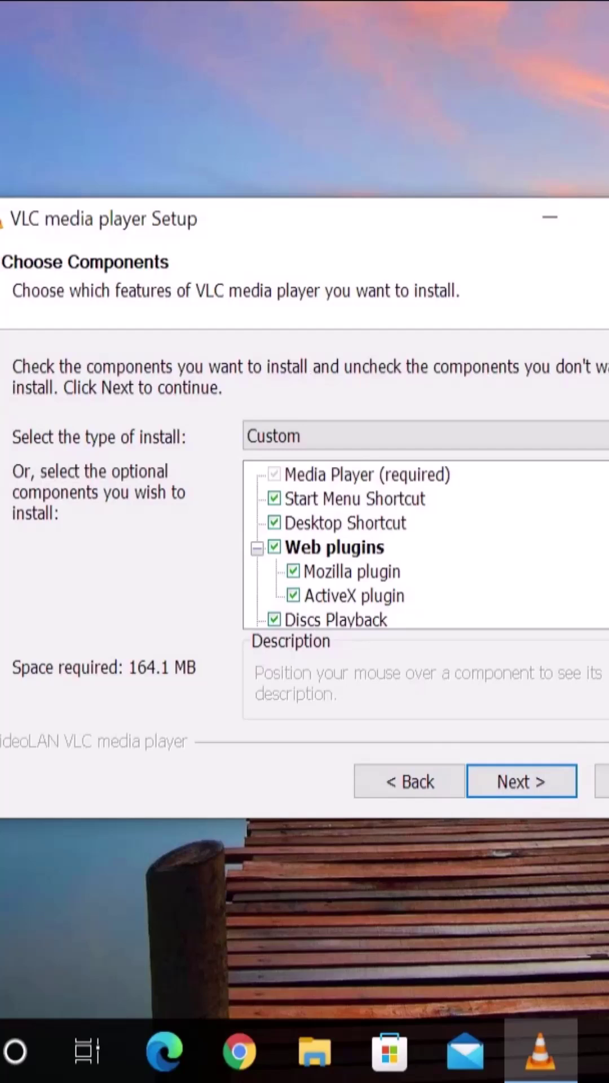
scroll(423, 545, "down", 5)
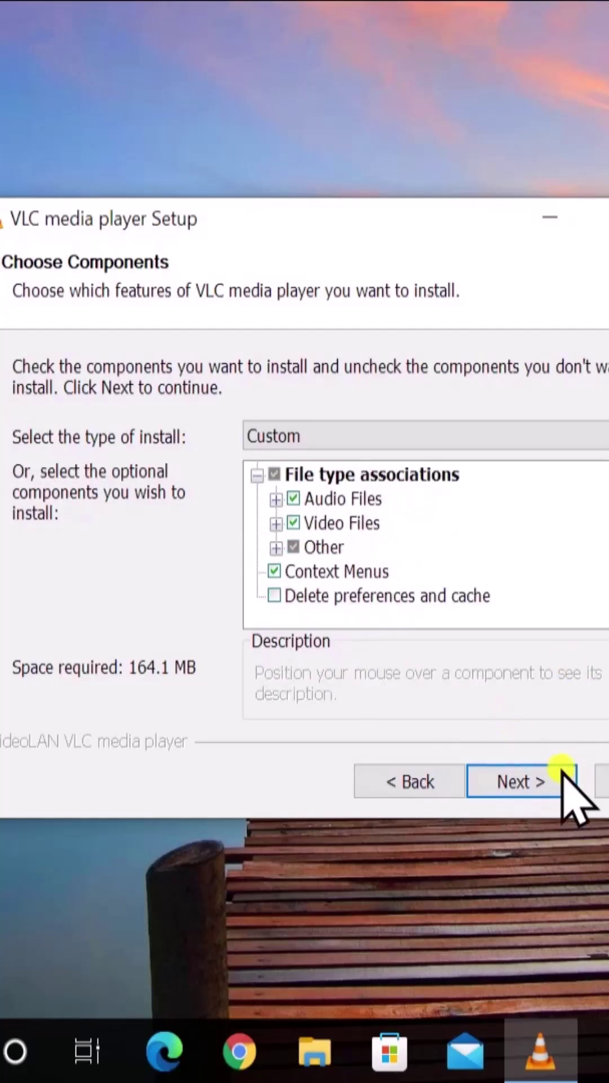
left_click(547, 780)
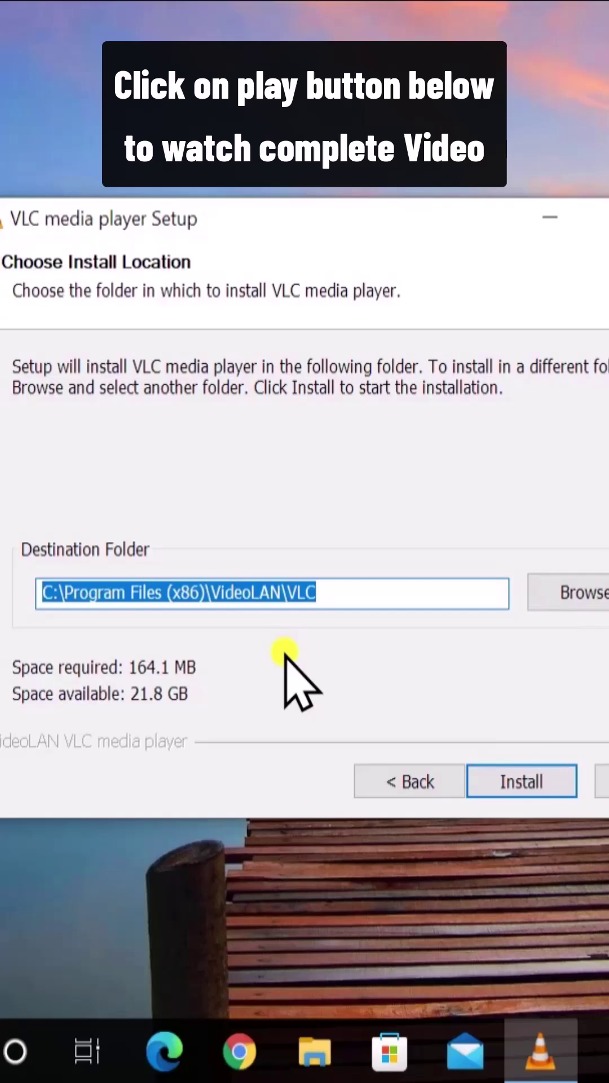
Start installing VLC into the default C:\Program Files (x86)\VideoLAN\VLC folder
left_click(559, 779)
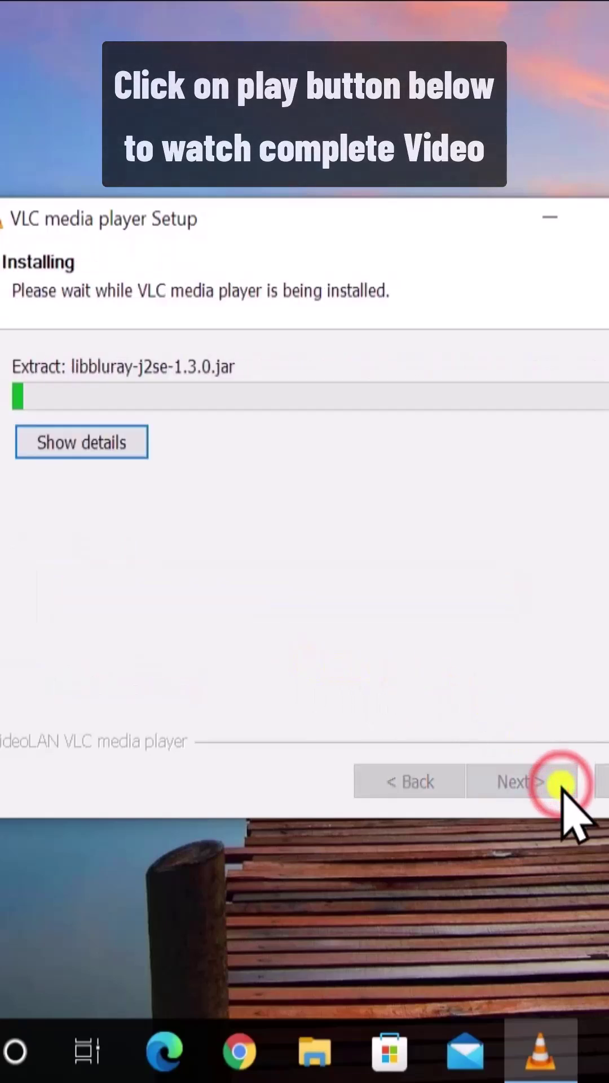